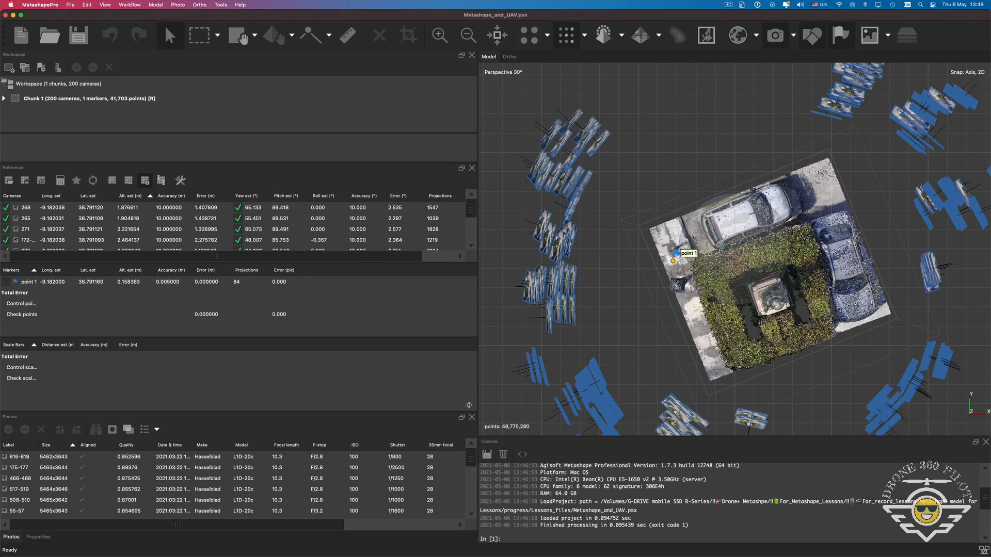
Dock the Photos pane beside the console under the model view and narrow the Workspace, Reference and Properties column.
drag(478, 385, 315, 404)
drag(202, 419, 483, 456)
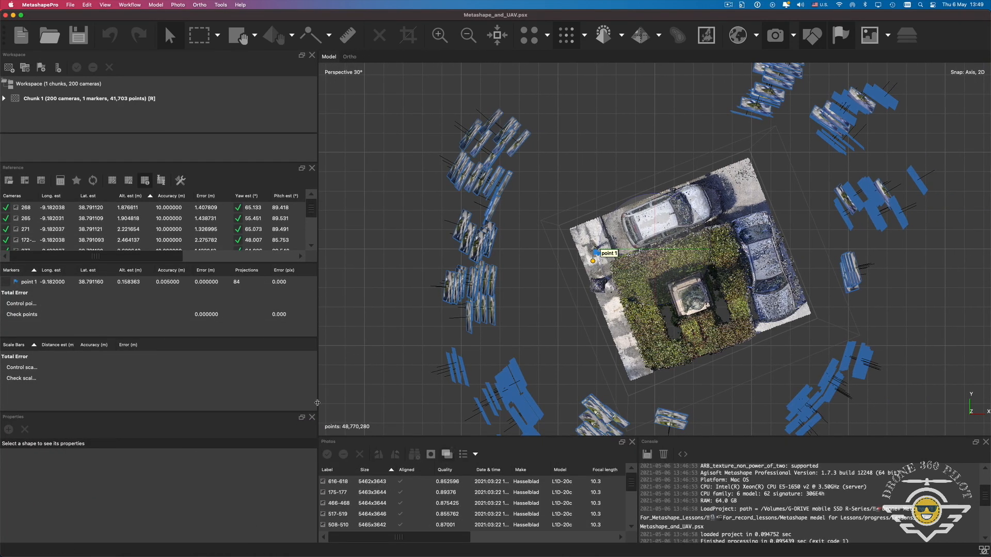
drag(317, 403, 298, 403)
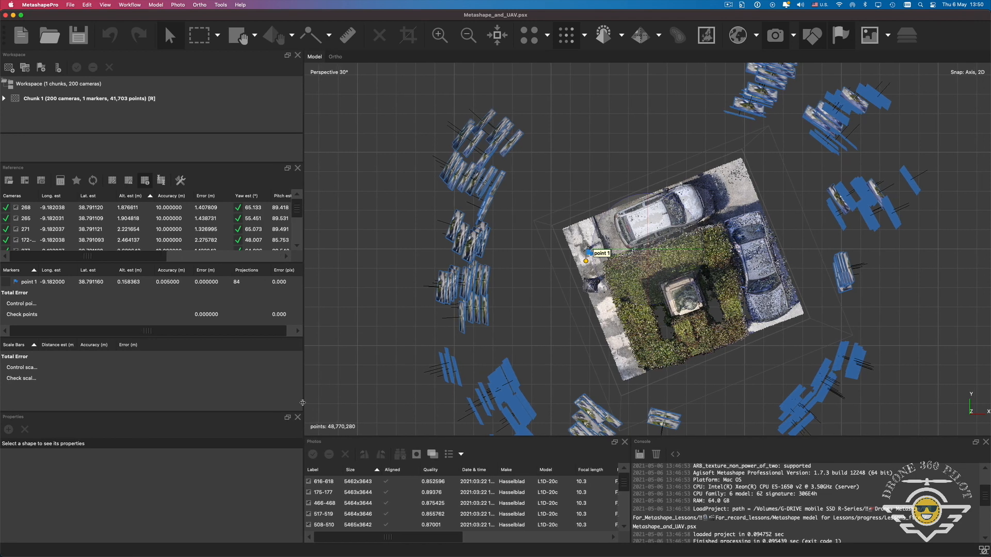
drag(298, 403, 298, 403)
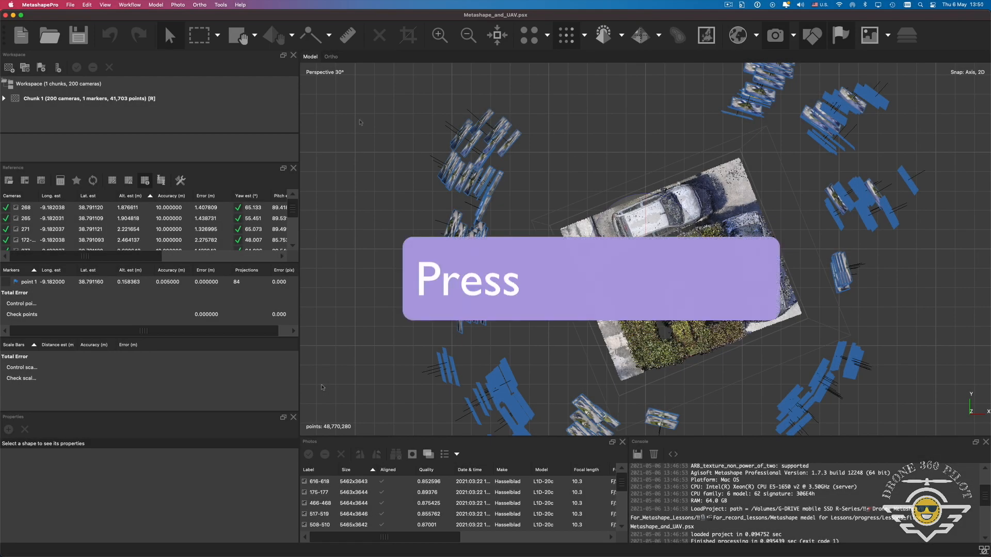
Toggle the model view between perspective and orthographic projection, leaving it orthographic.
key(5)
key(5)
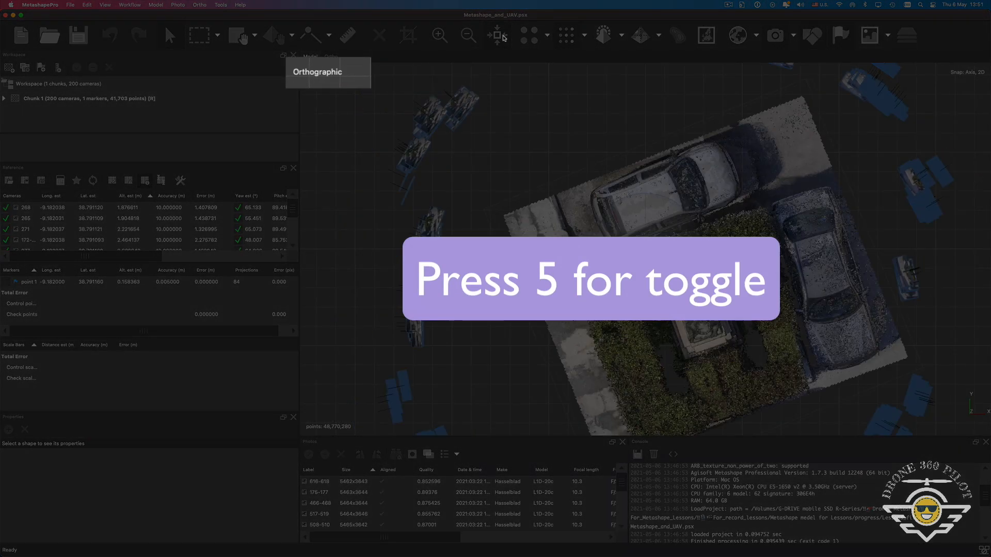
key(5)
key(5)
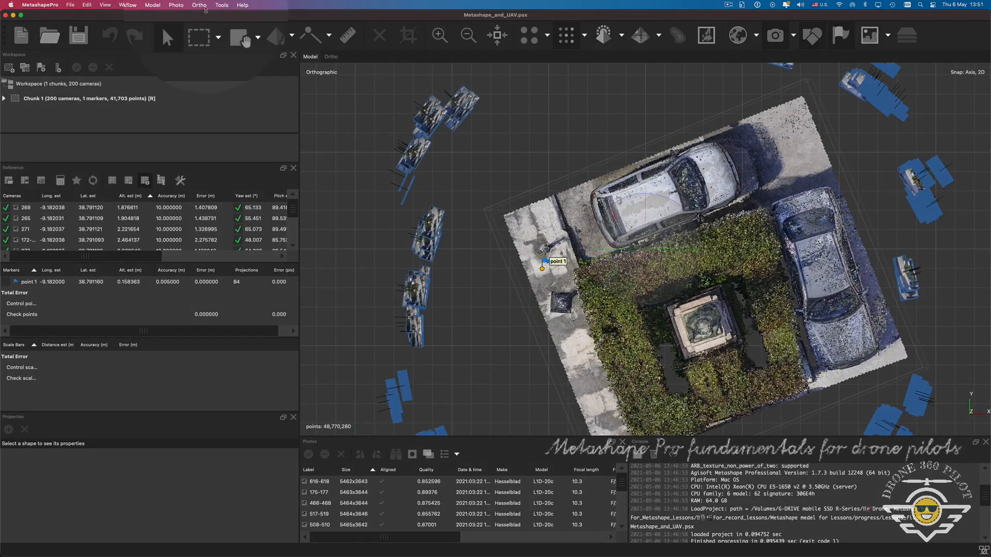
Look at the Object Mode and Terrain Mode navigation choices and move the model in the orthographic view.
click(156, 4)
mouse_move(206, 129)
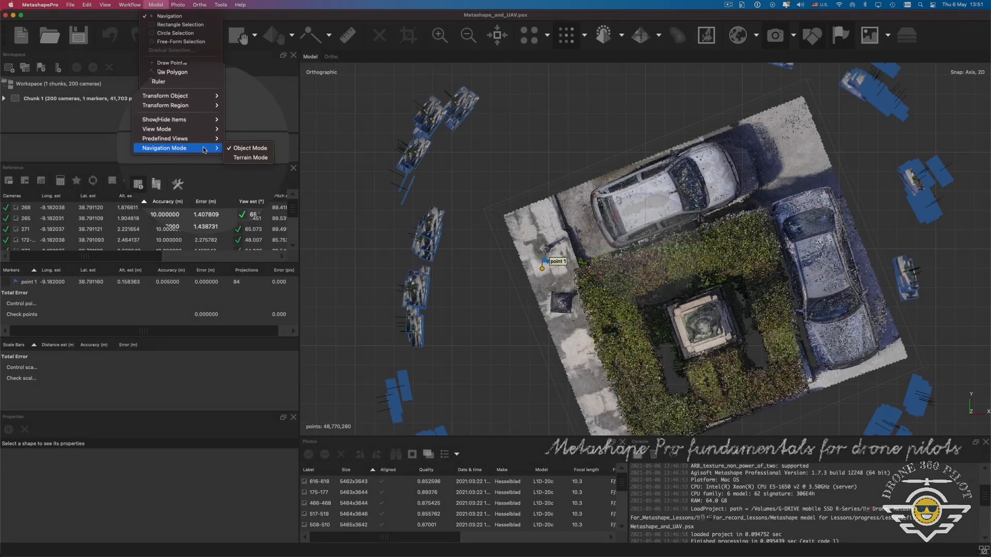
click(245, 154)
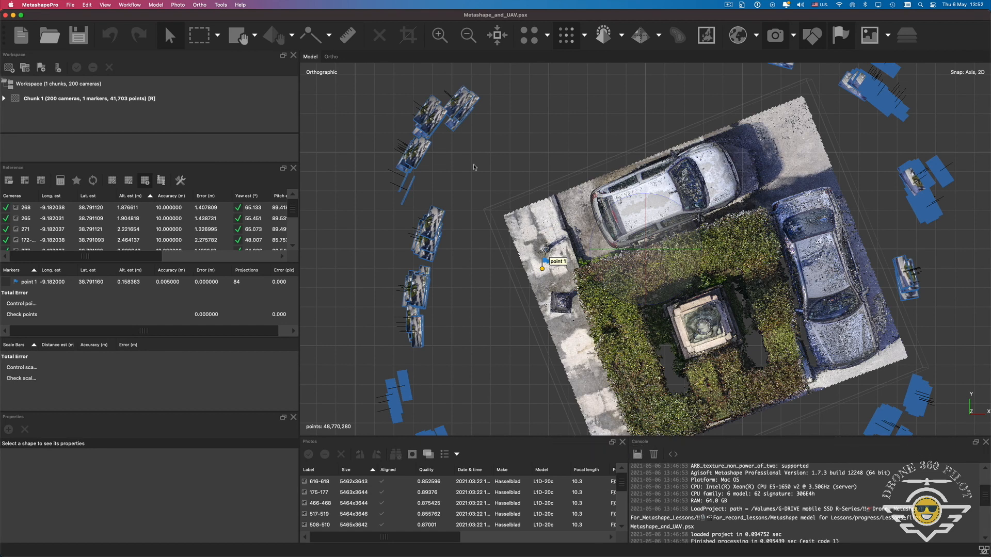
drag(474, 167, 451, 248)
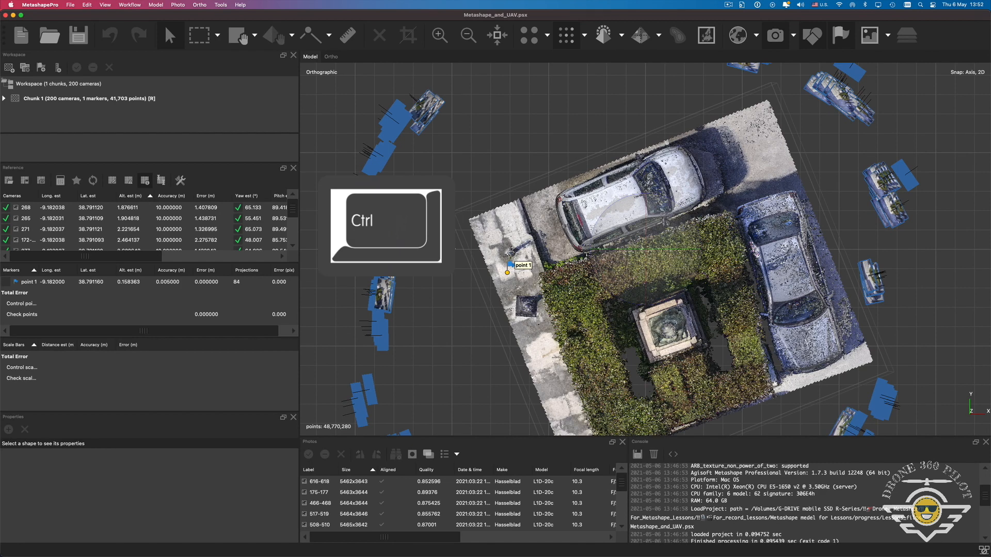
Return the model view to perspective and try rotating, panning and zooming around the scene.
key(5)
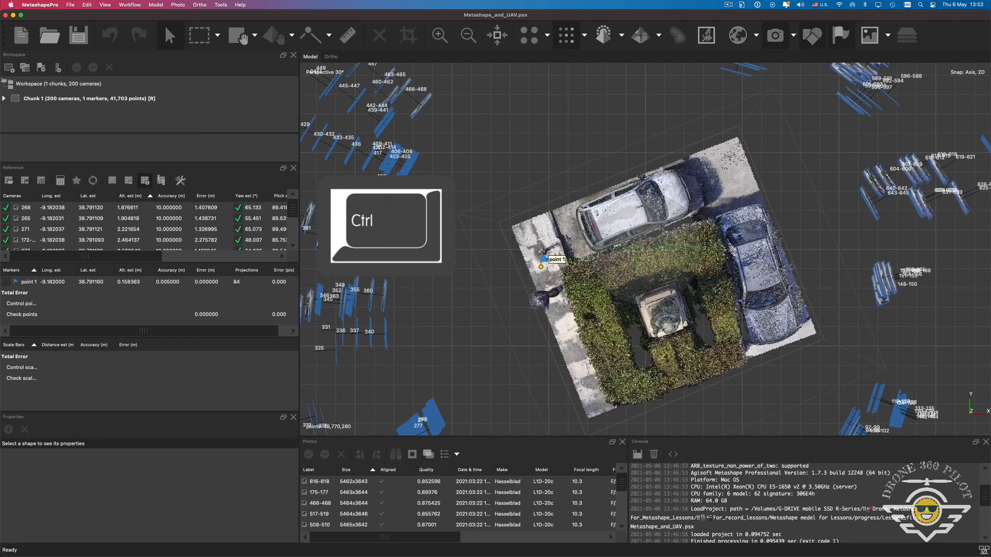
ctrl+drag(455, 262, 400, 237)
mouse_move(574, 320)
shift+mouse_down()
mouse_move(577, 370)
mouse_move(575, 240)
shift+mouse_up()
mouse_move(533, 285)
shift+mouse_down()
mouse_move(535, 271)
mouse_move(541, 314)
mouse_move(536, 263)
mouse_move(537, 276)
shift+mouse_up()
scroll(537, 276, down, 5)
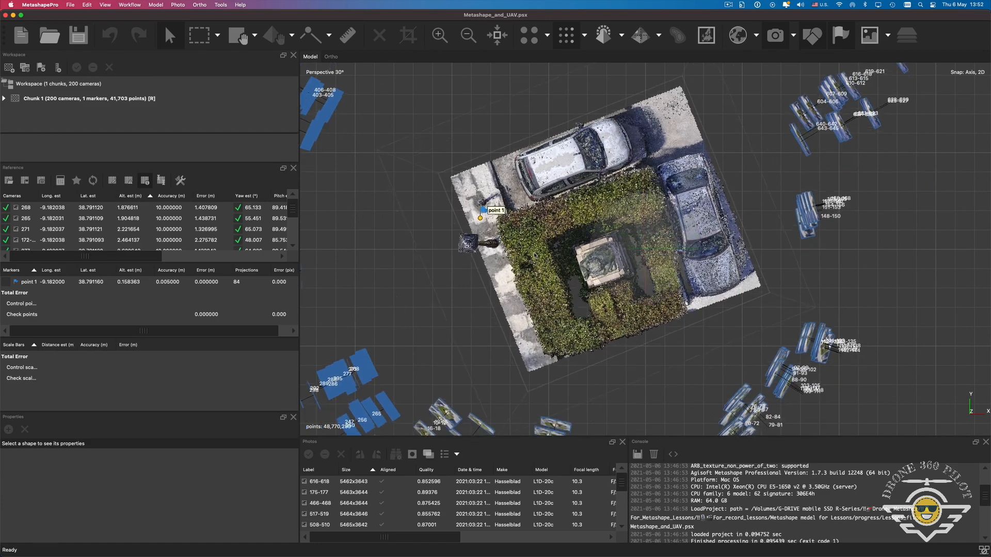
Set the navigation mode to Terrain Mode and orbit the model to an oblique view of the statue.
click(156, 4)
click(245, 157)
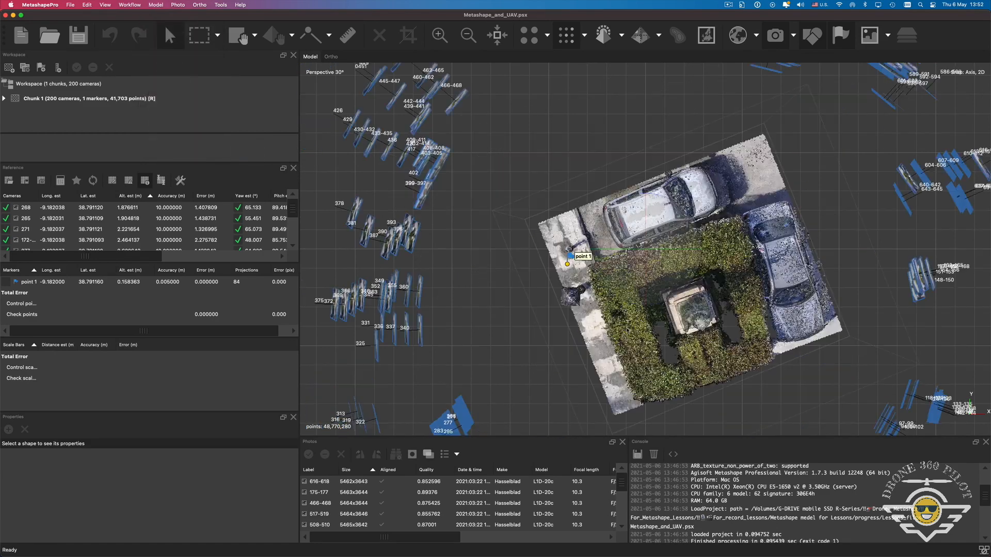
drag(588, 247, 602, 233)
scroll(604, 235, up, 2)
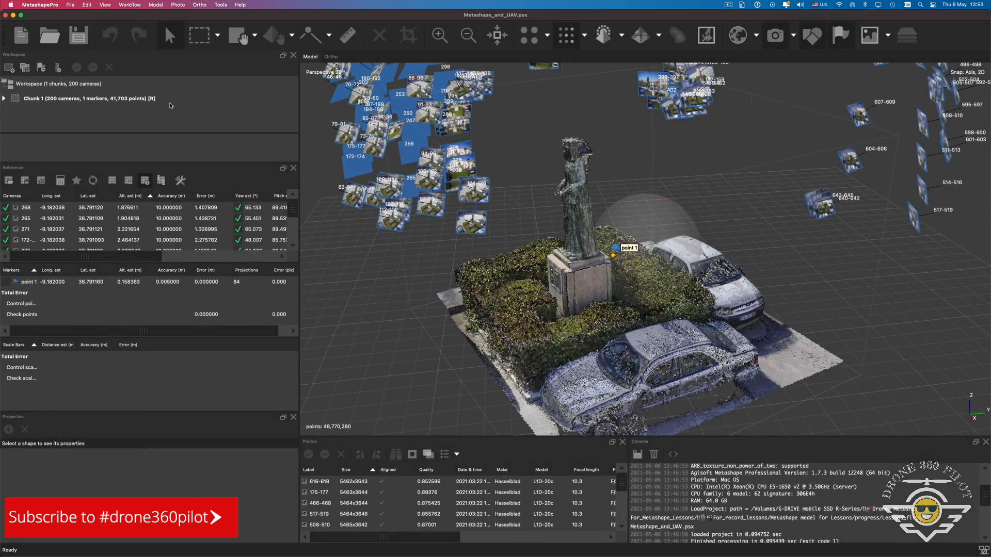
Expand Chunk 1 and its Cameras folder, and enlarge the Workspace list to review the chunk's contents.
click(4, 98)
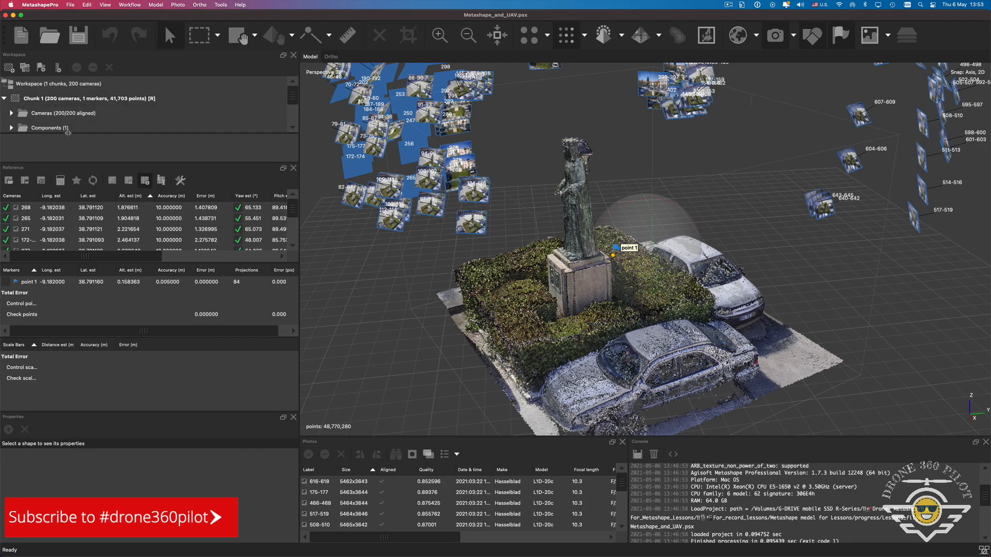
drag(73, 133, 105, 213)
scroll(154, 147, down, 7)
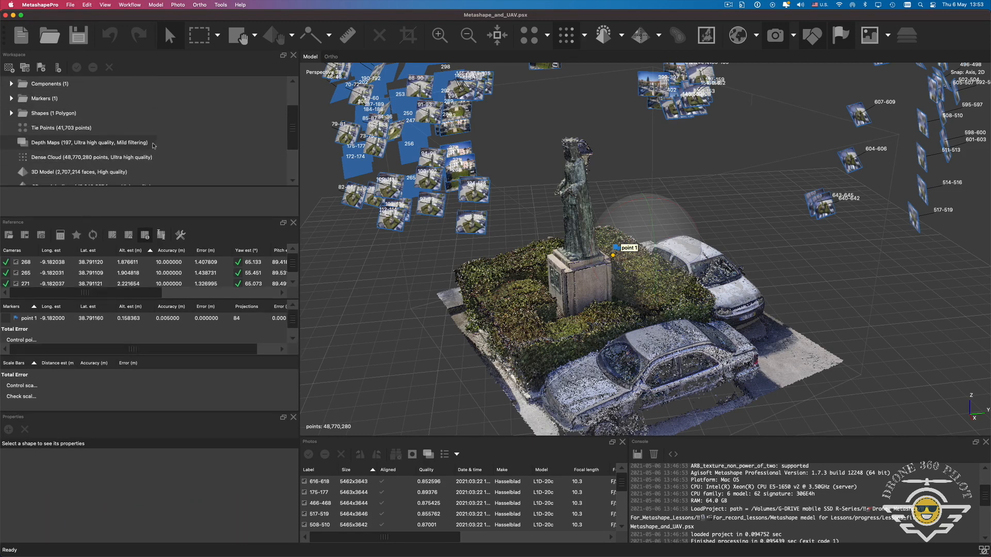
scroll(153, 145, up, 5)
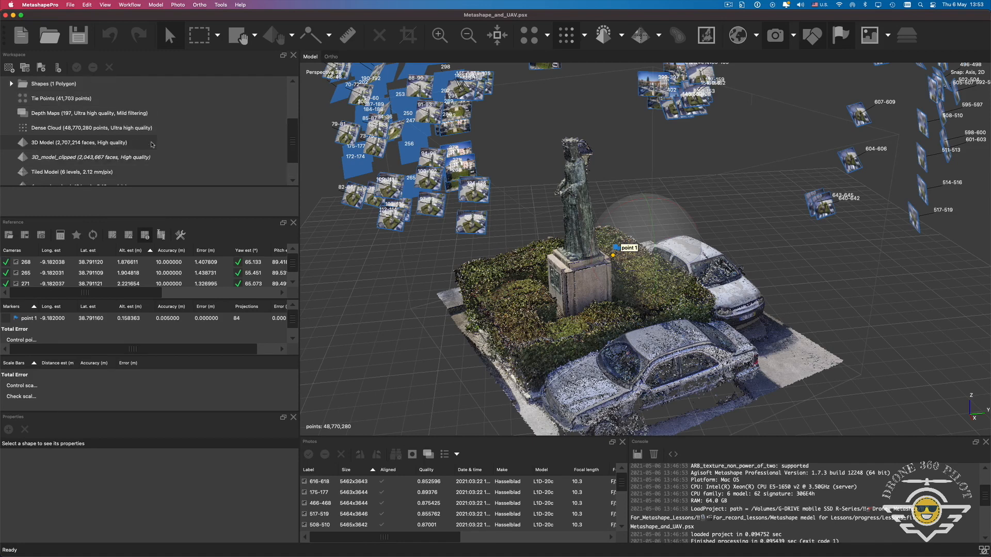
scroll(152, 145, up, 2)
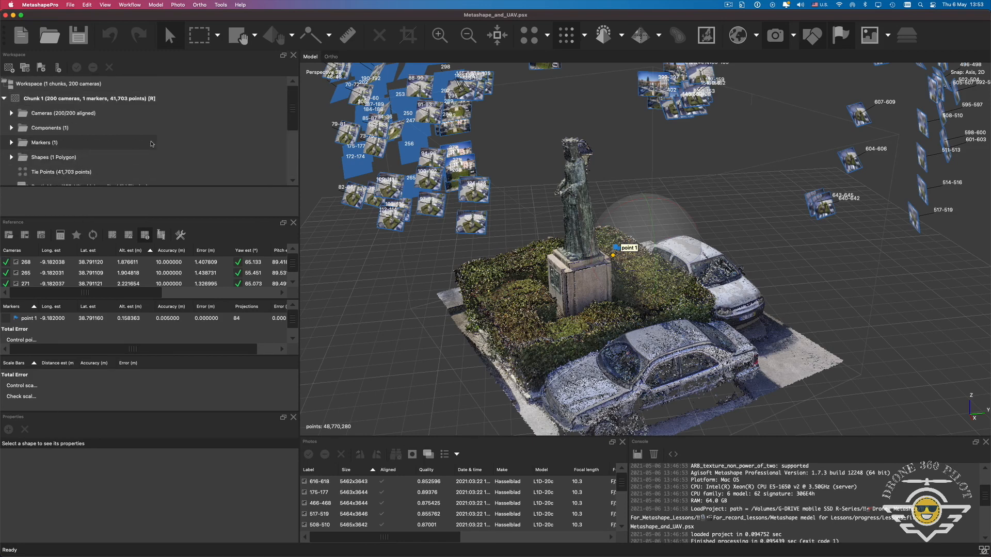
click(12, 113)
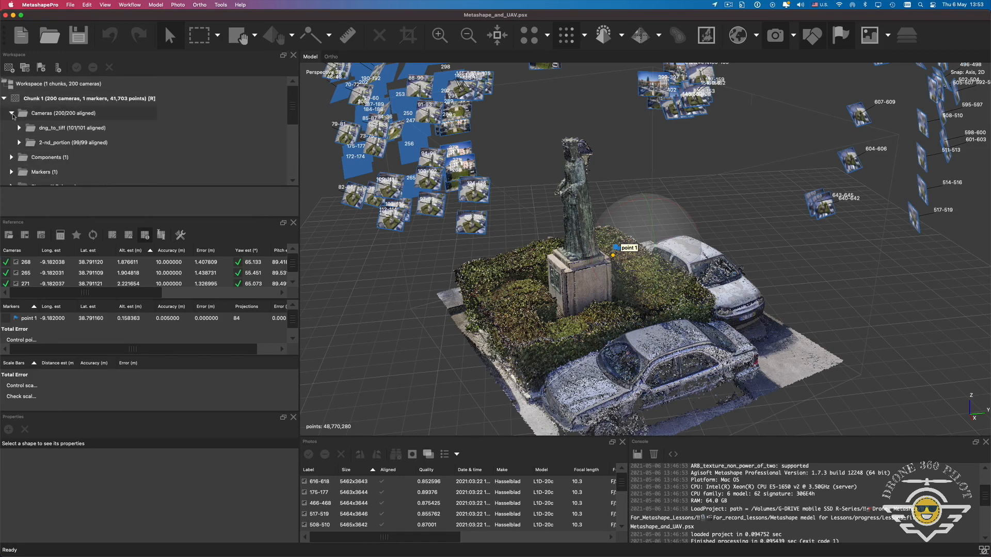
scroll(95, 144, down, 4)
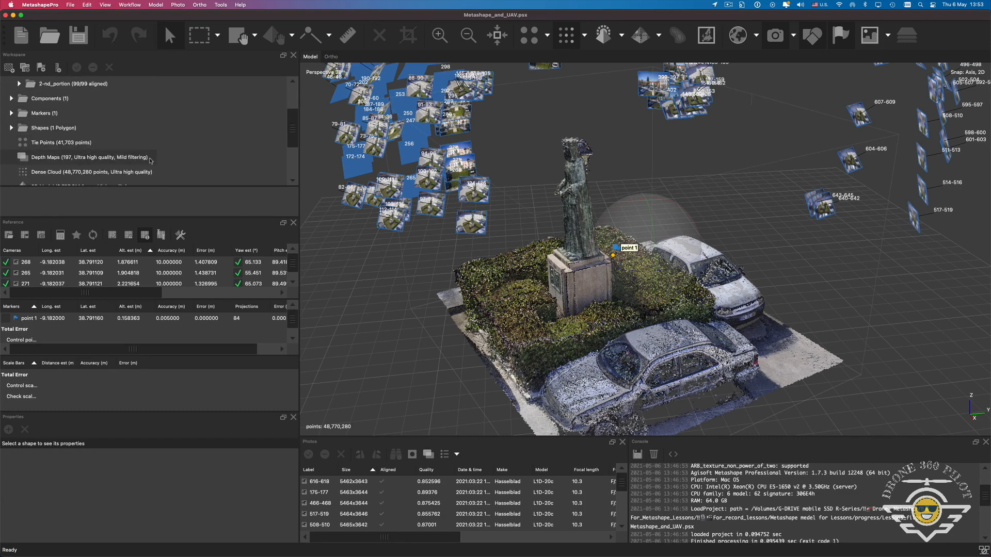
Display 3D_model_clipped followed by the High quality 3D Model, and inspect the statue up close from another angle.
click(23, 171)
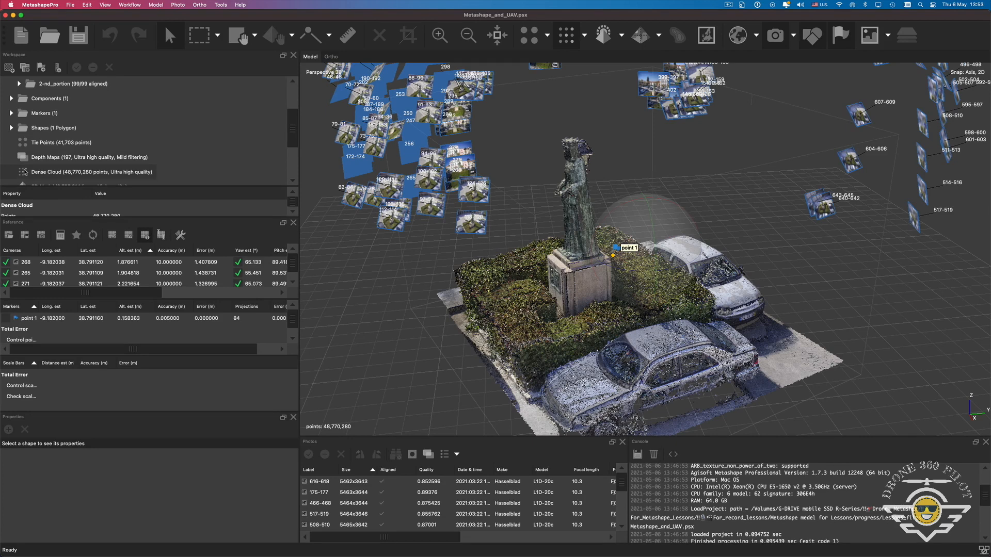
scroll(25, 172, down, 2)
double_click(25, 171)
scroll(35, 165, down, 2)
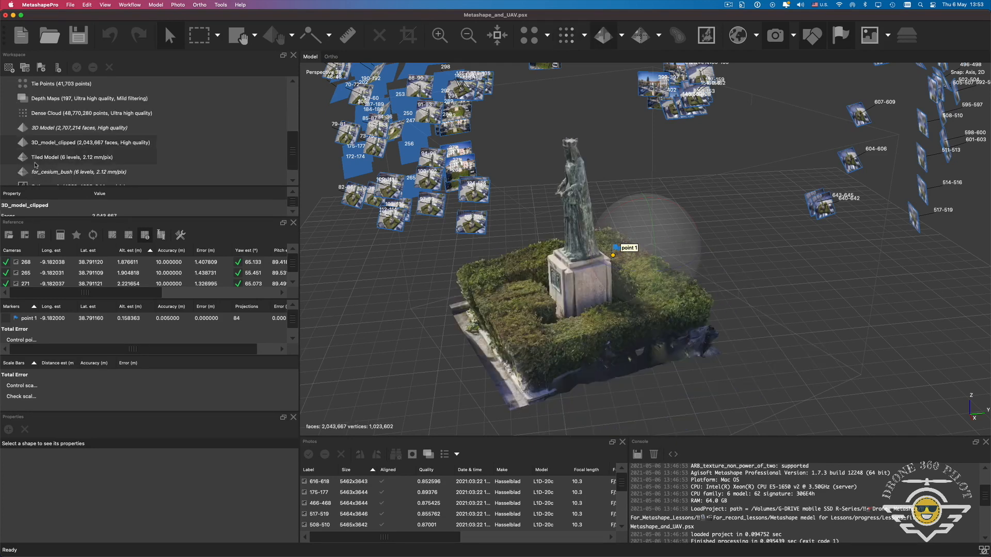
drag(515, 228, 552, 230)
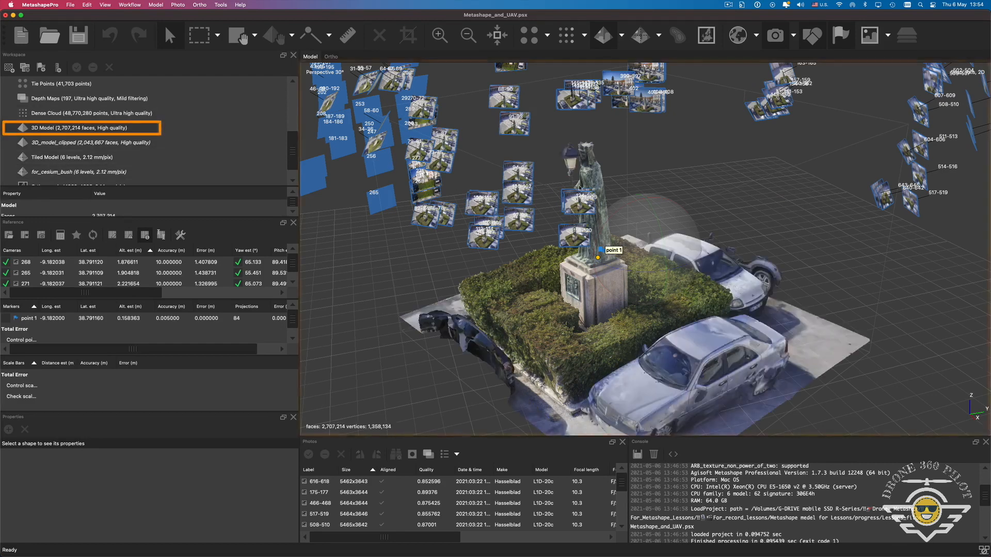
scroll(572, 191, up, 5)
drag(590, 192, 635, 195)
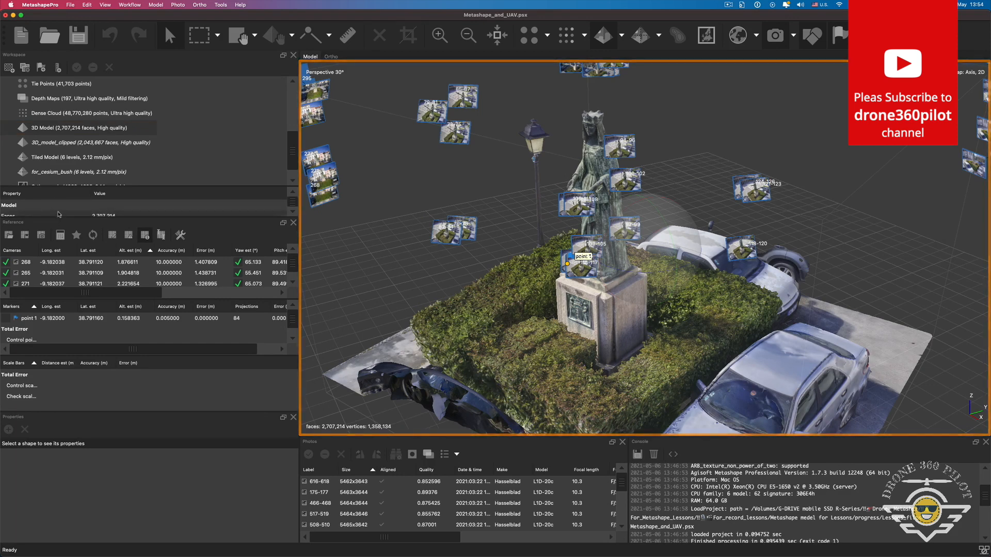
Widen and heighten the Reference pane to show all its columns and more camera rows.
drag(54, 219, 61, 165)
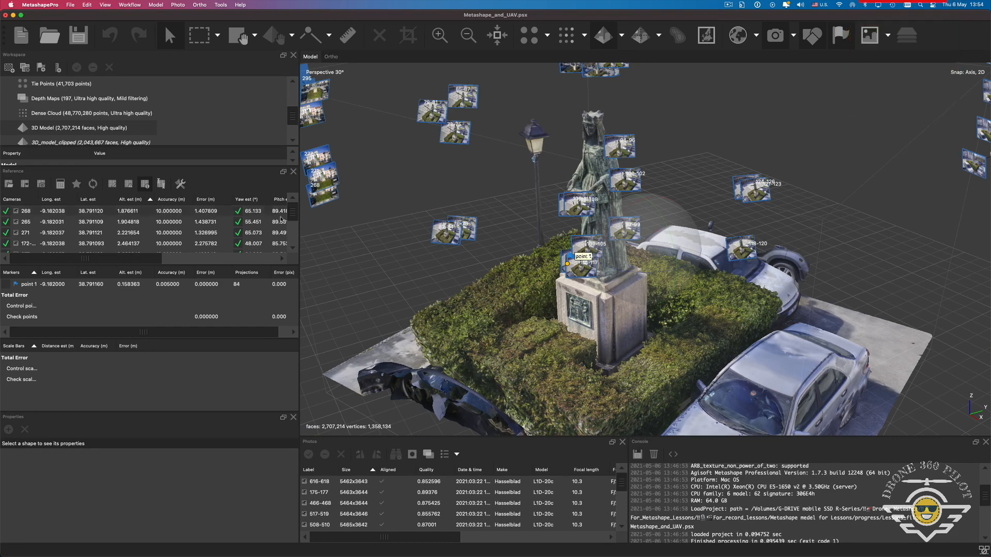
drag(300, 235, 525, 237)
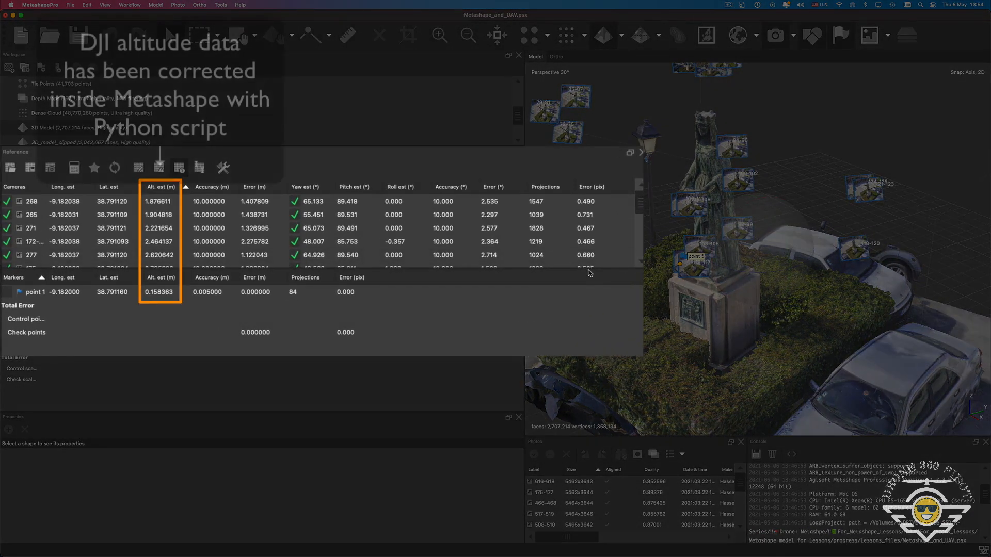
drag(587, 283, 587, 309)
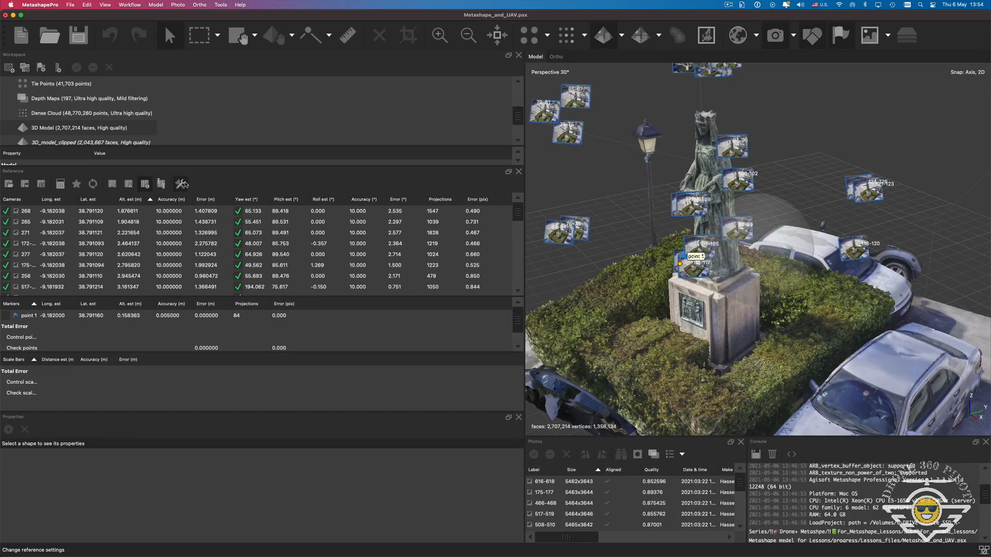
Review the coordinate system and accuracy values in the reference settings without changing them, and select the marker point 1.
click(181, 184)
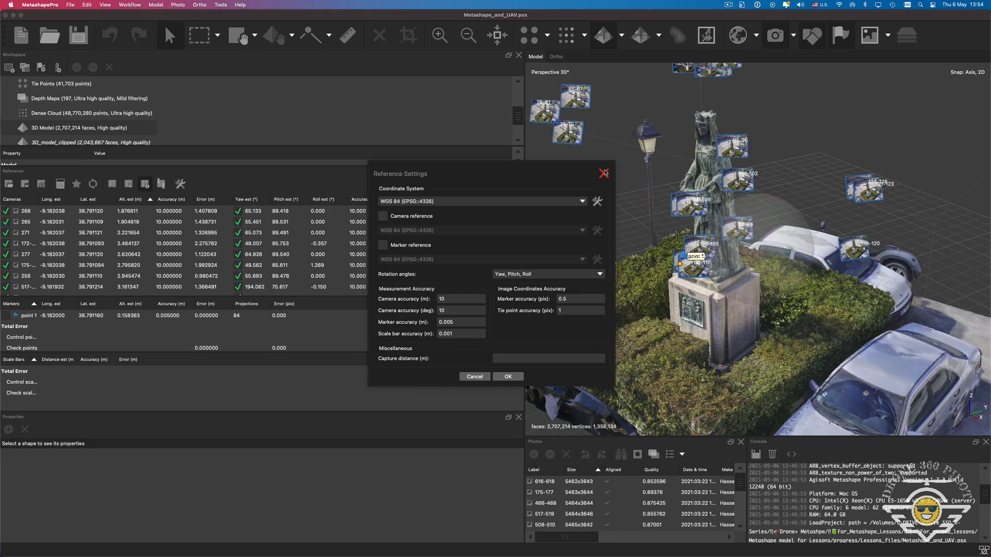
click(605, 173)
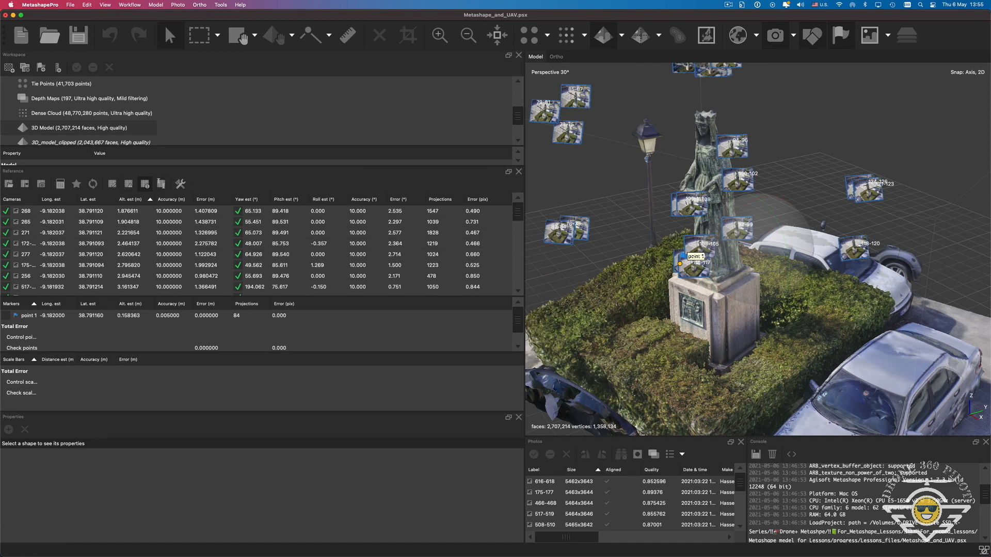
click(111, 319)
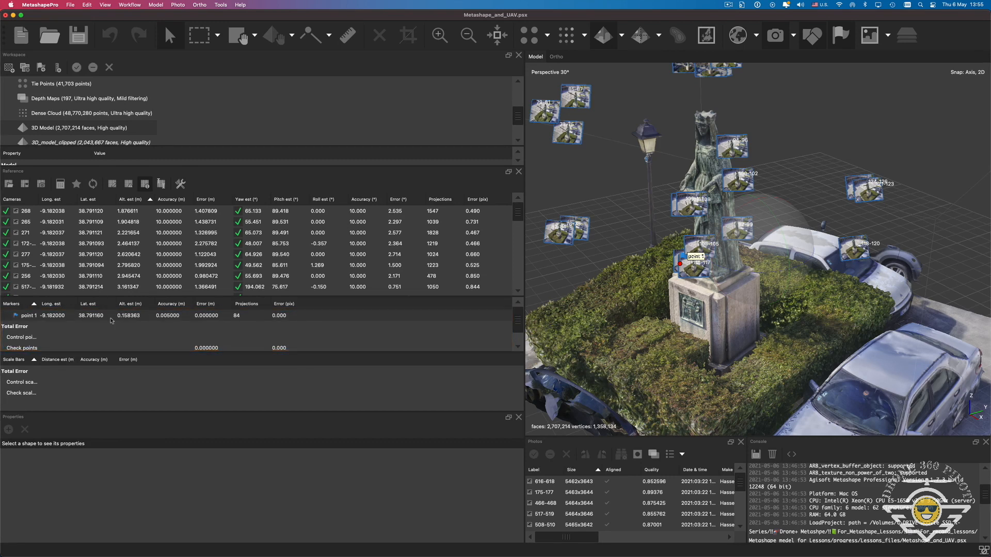
In the top view, draw a small polygon on the pavement beside the hedge and accept its properties with label 1 in Layer.
key(KP_7)
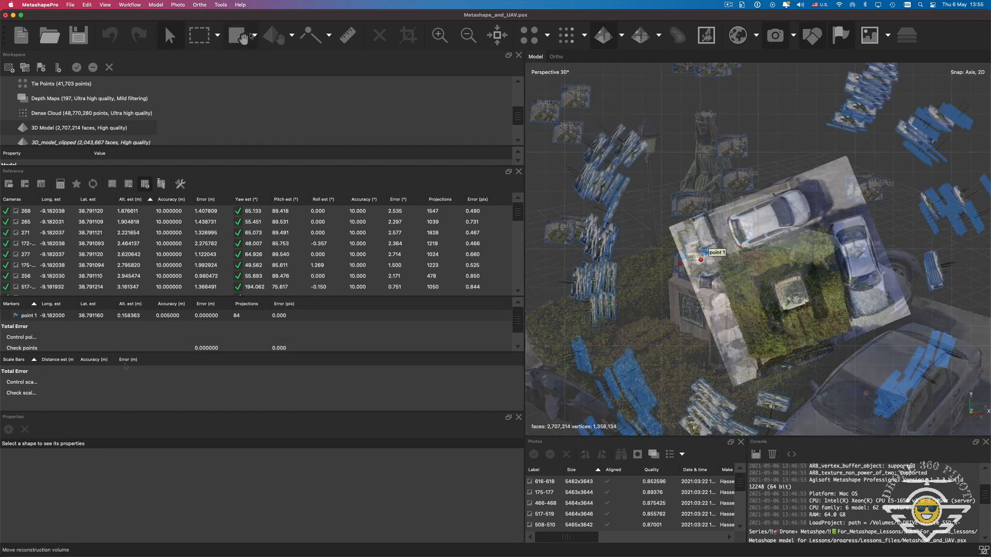
click(329, 35)
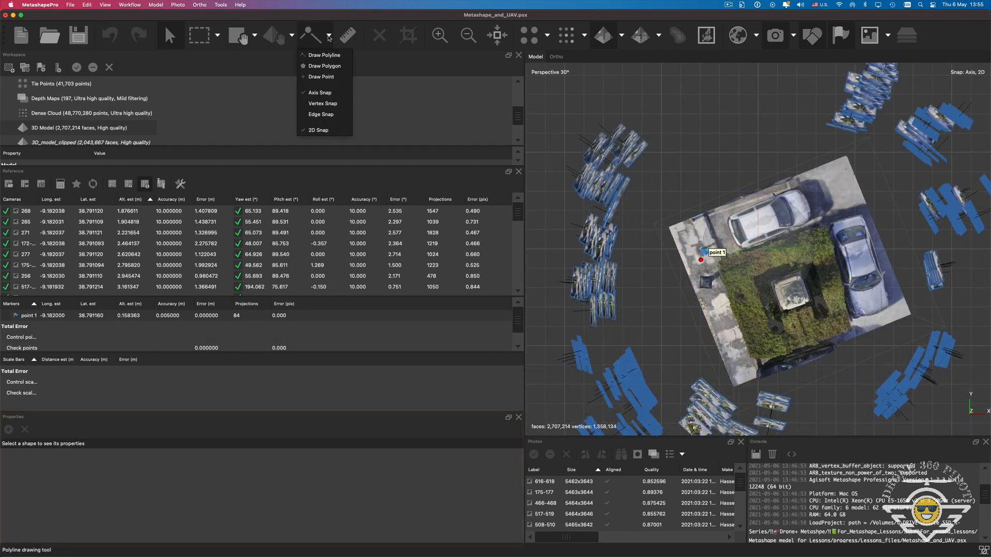
click(321, 66)
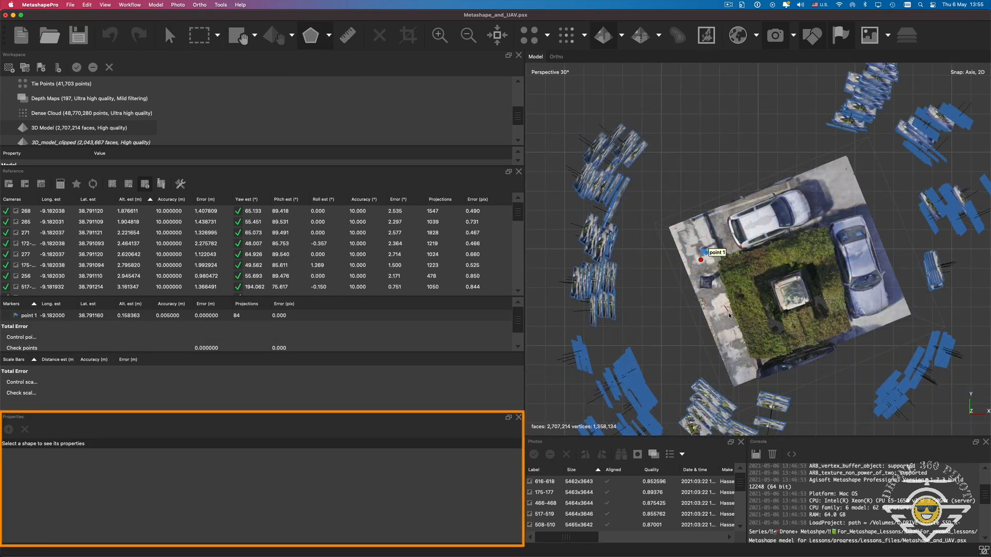
click(735, 337)
click(719, 339)
click(710, 310)
double_click(726, 316)
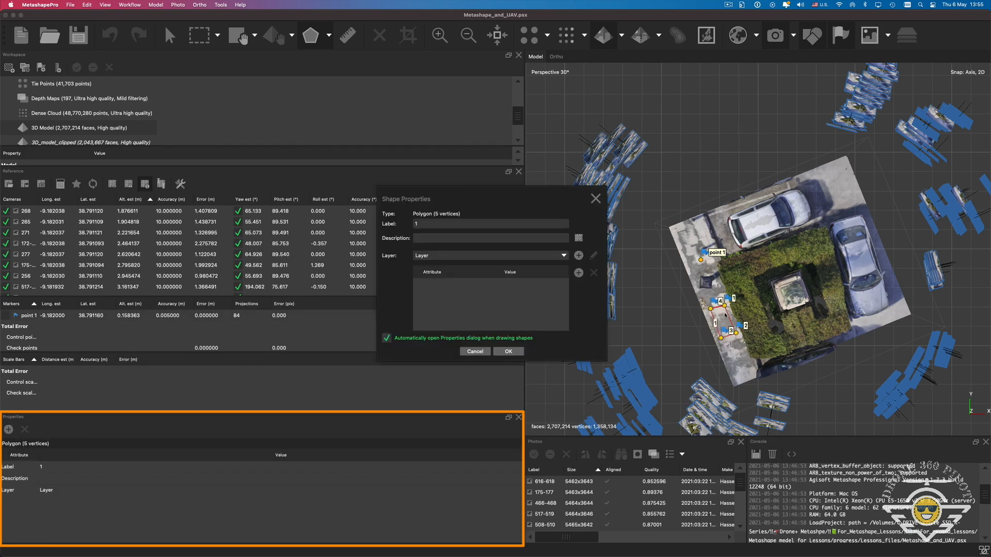
click(505, 351)
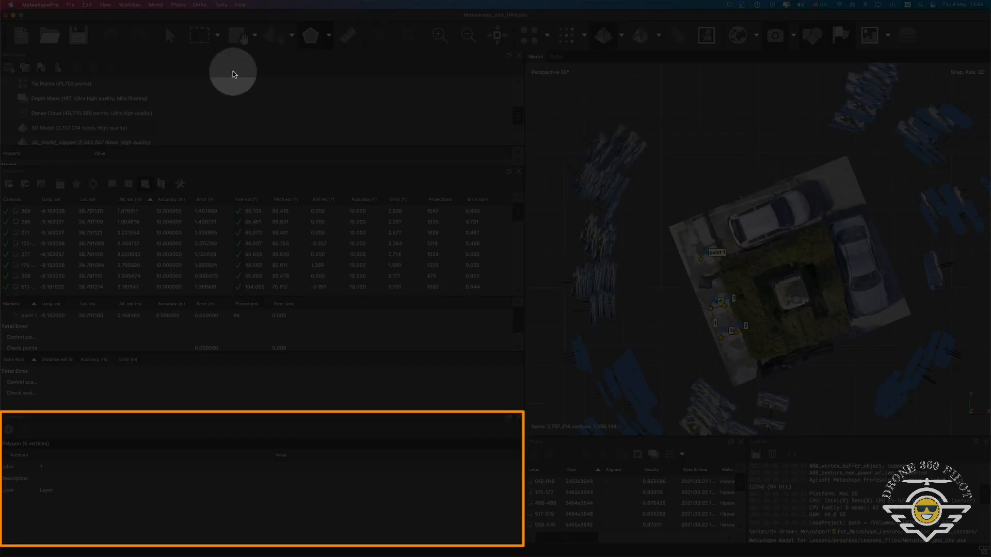
Open the Plan Mission settings to examine the drone mission planning options.
click(220, 6)
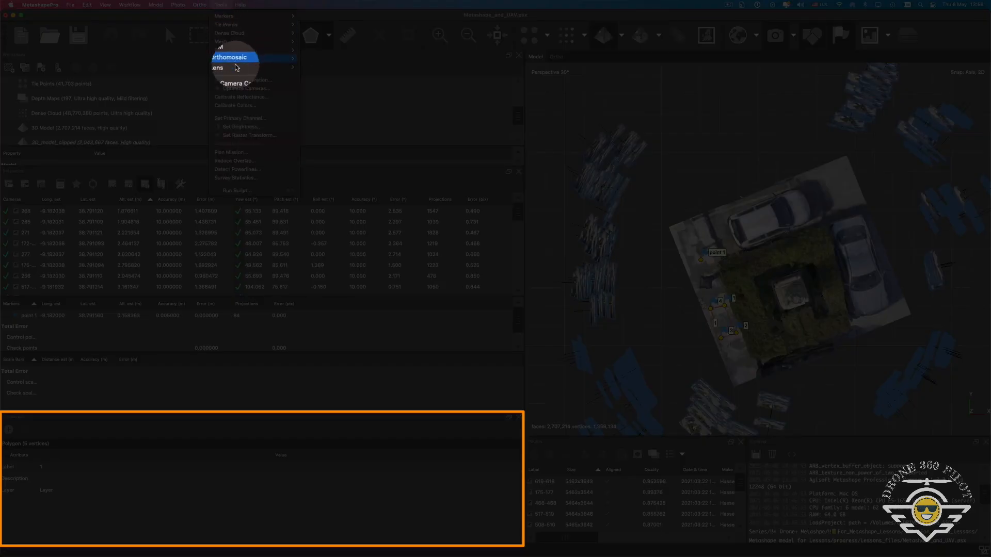
click(257, 153)
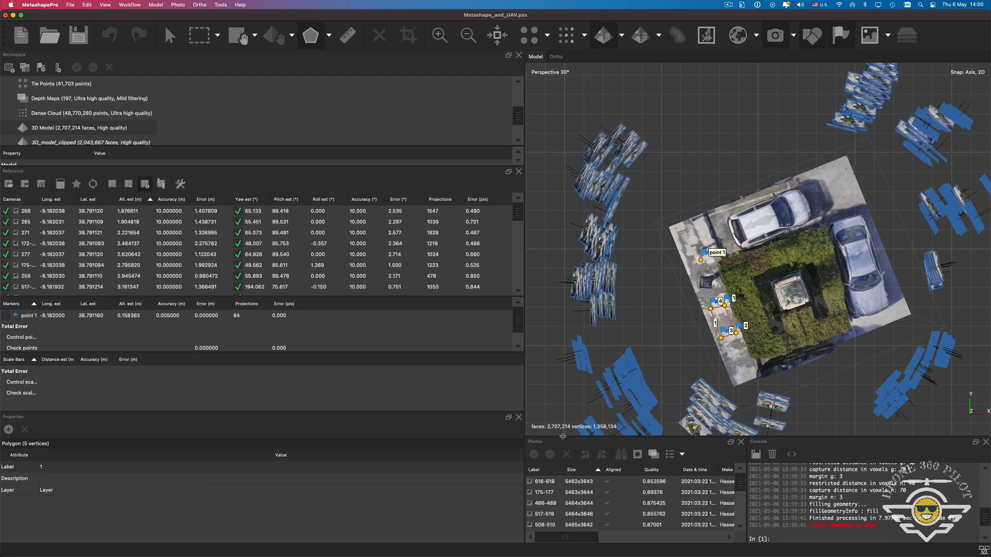
Heighten the Photos pane and display its photos as large thumbnails.
drag(562, 436, 561, 400)
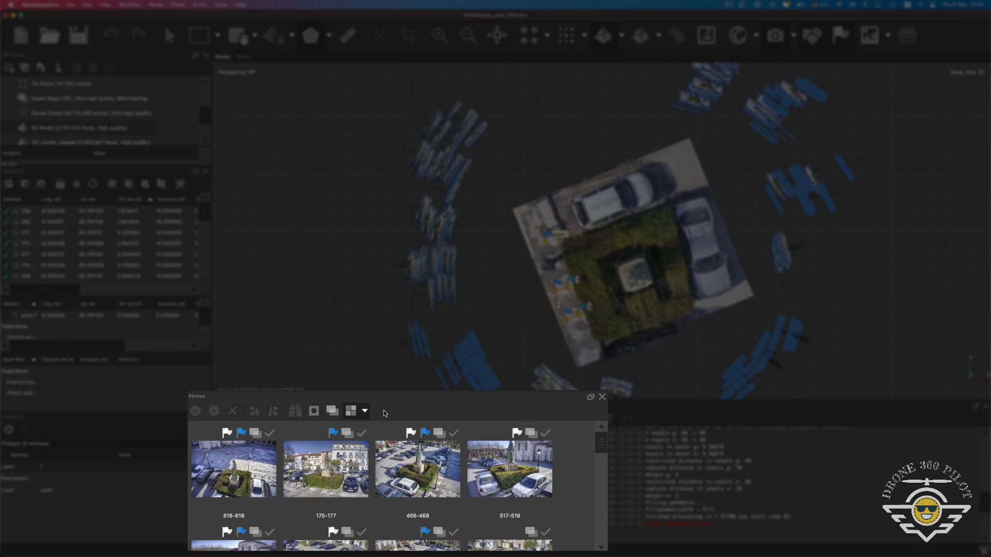
click(365, 411)
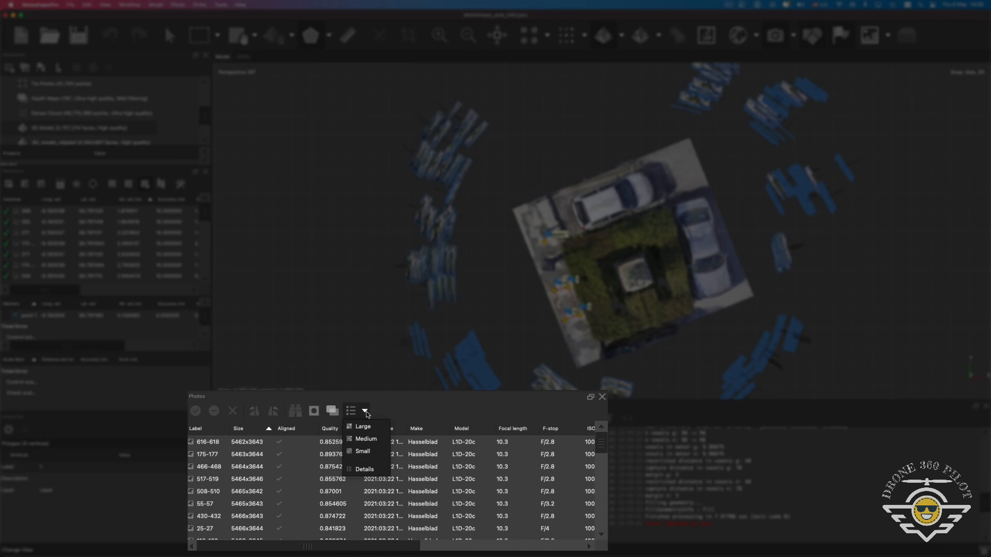
click(363, 426)
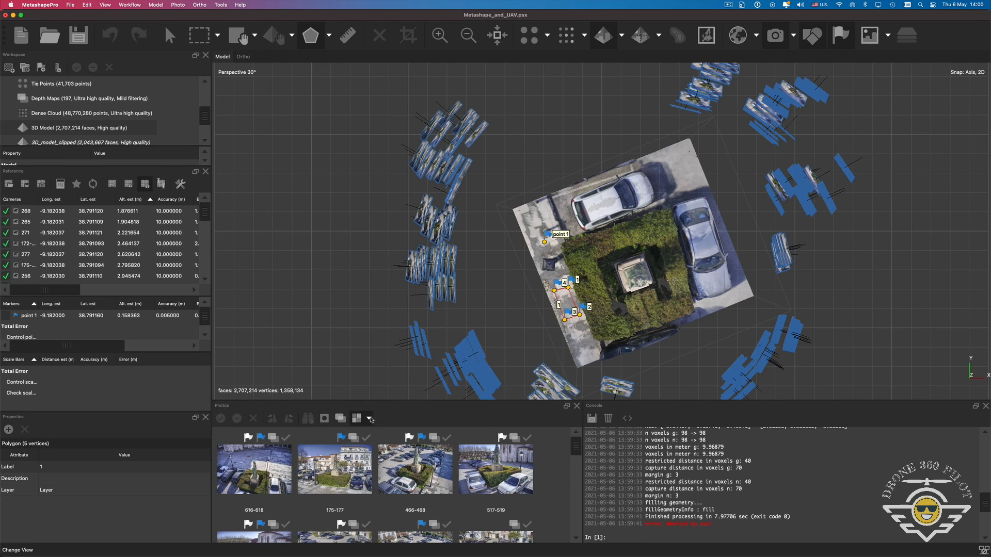
Review the Photos pane display modes, switch from details back to large thumbnails, and try the depth map and mask thumbnail options.
click(370, 419)
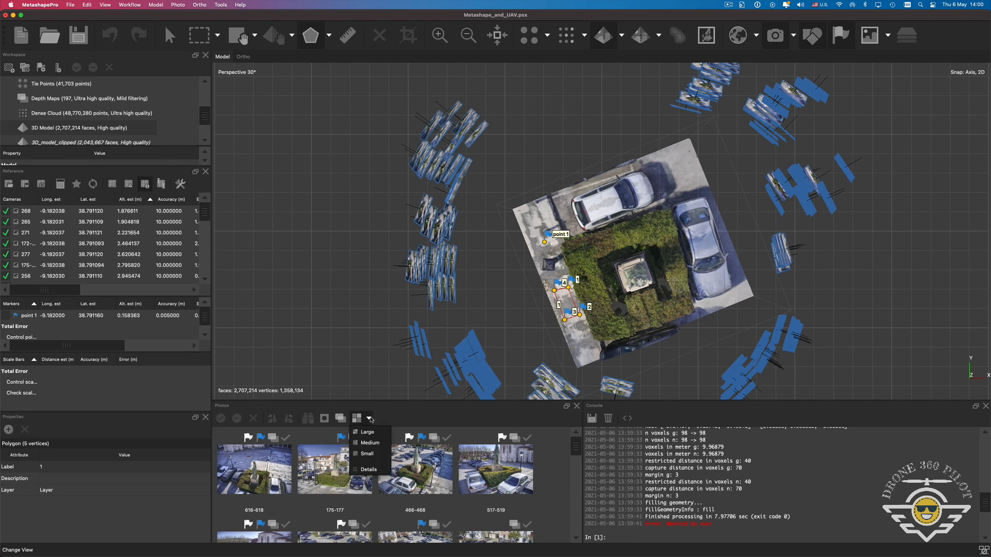
click(382, 415)
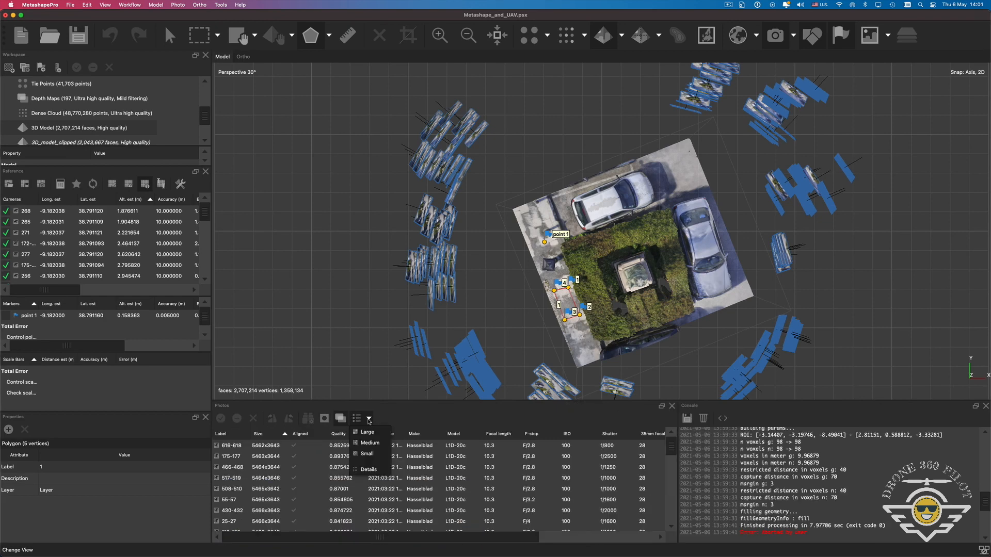
click(367, 431)
click(340, 419)
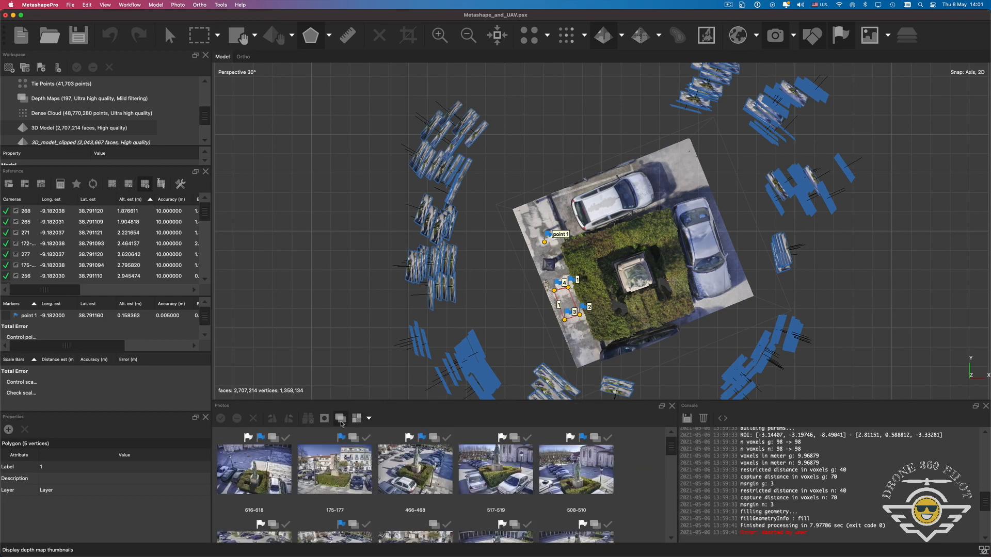
click(327, 420)
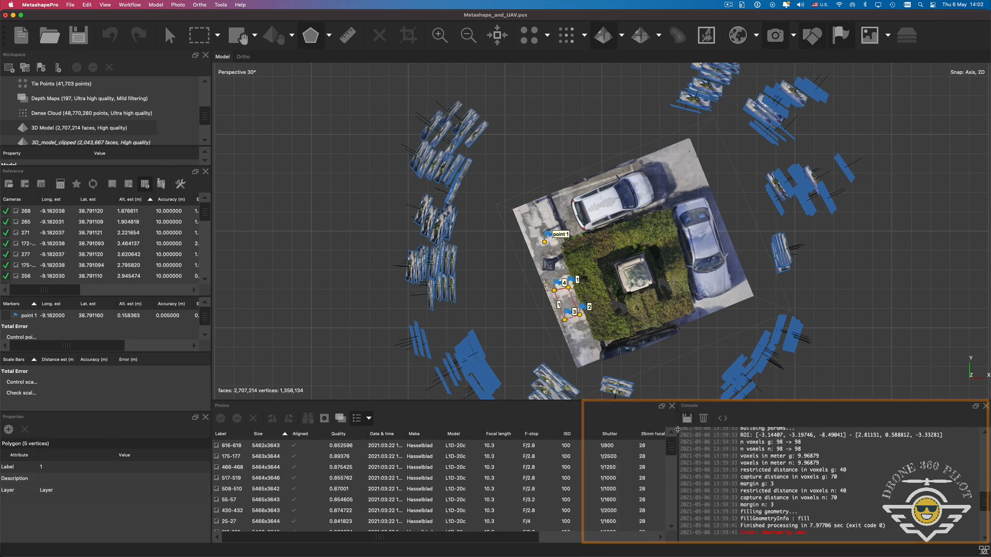
Widen the Console pane and review the log back to the PlanMission parameters.
drag(583, 436, 407, 435)
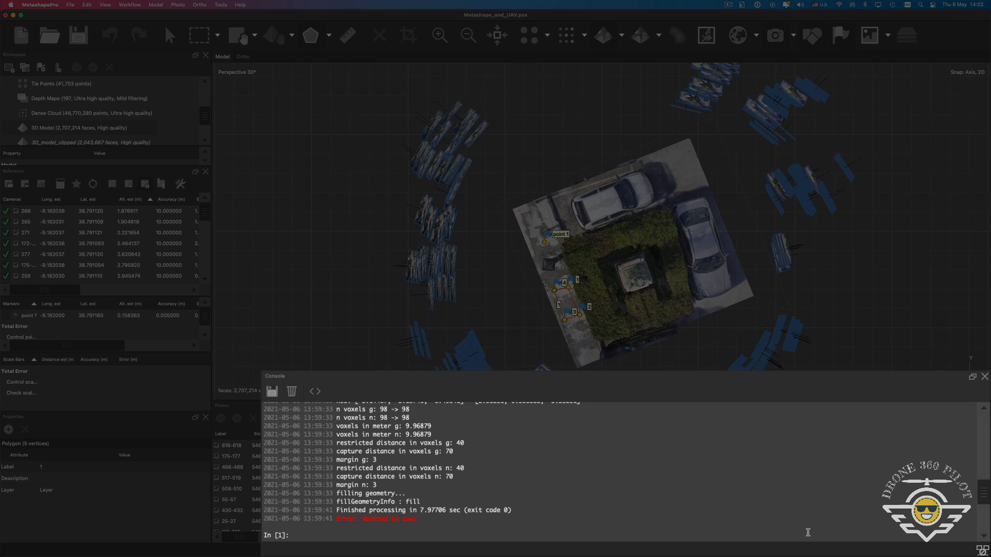
scroll(985, 498, down, 3)
drag(986, 498, 983, 483)
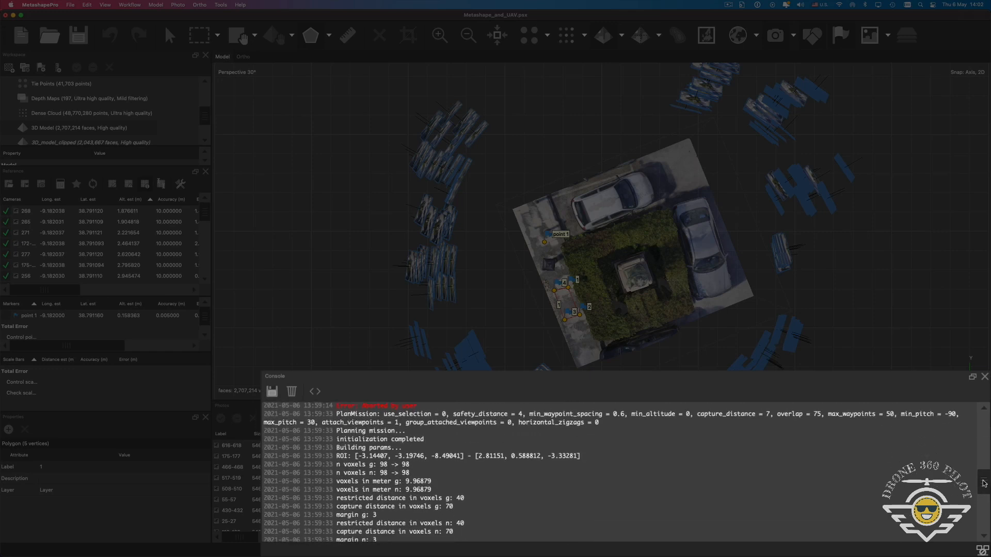